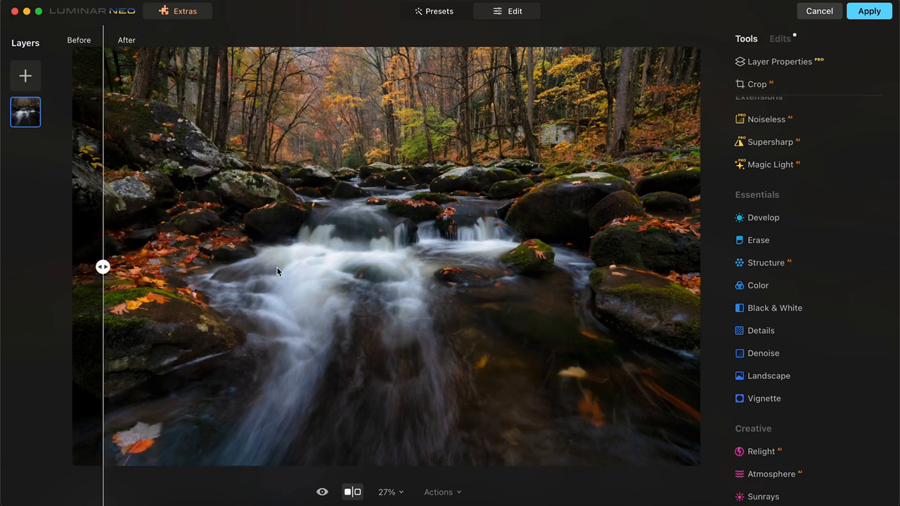
- Close the before/after comparison and use the Color tool's HSL saturation to boost orange, yellow to 24 and green to 18, and lower blue to -23
left_click(353, 492)
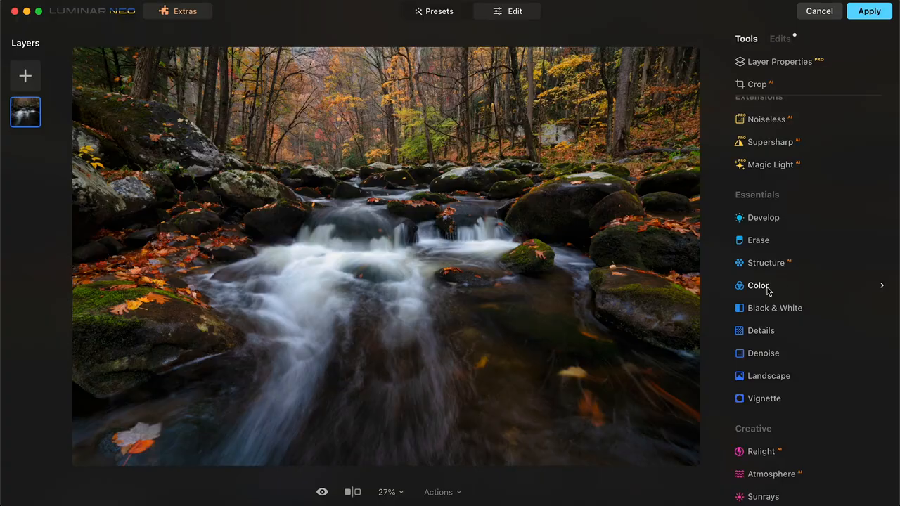
left_click(767, 292)
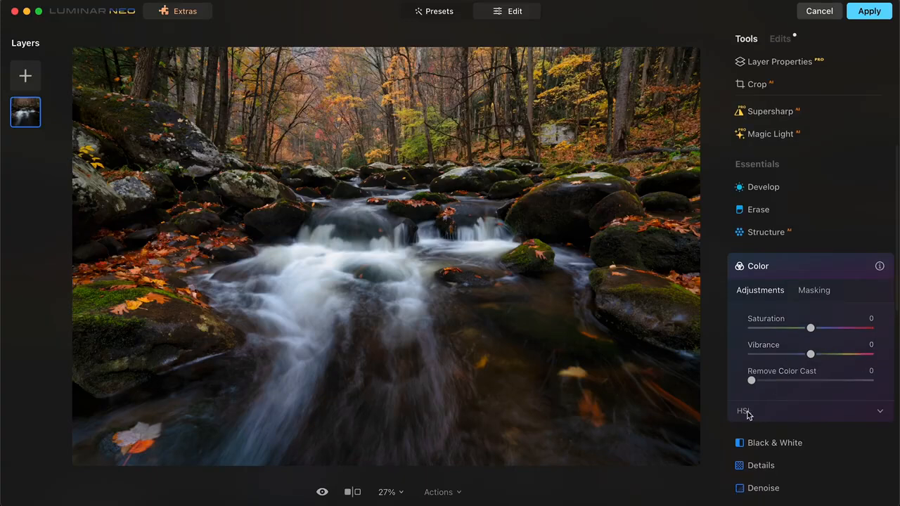
left_click(747, 412)
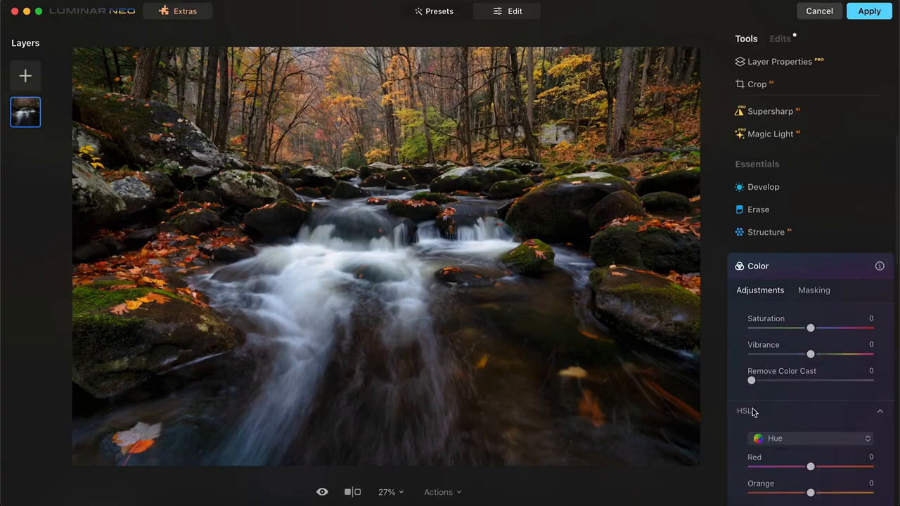
scroll(795, 401, "down", 5)
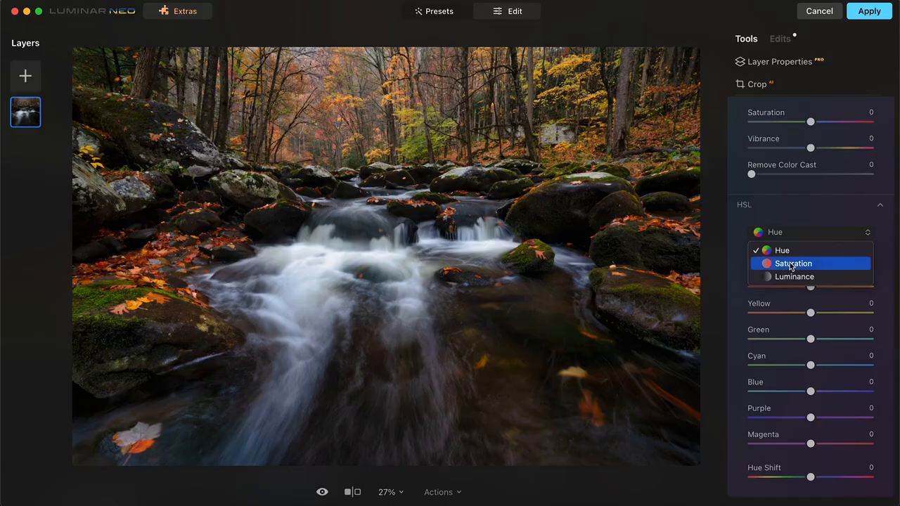
left_click(786, 261)
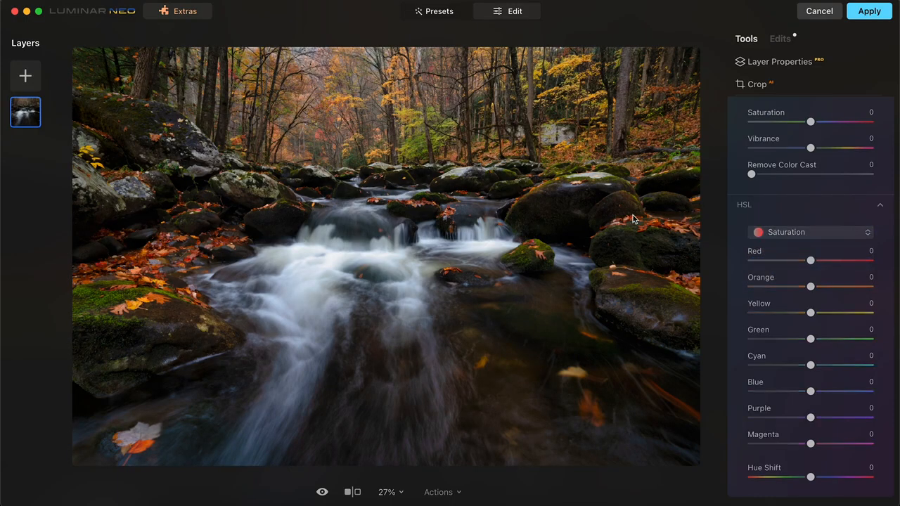
double_click(394, 89)
left_click_drag(440, 151, 598, 173)
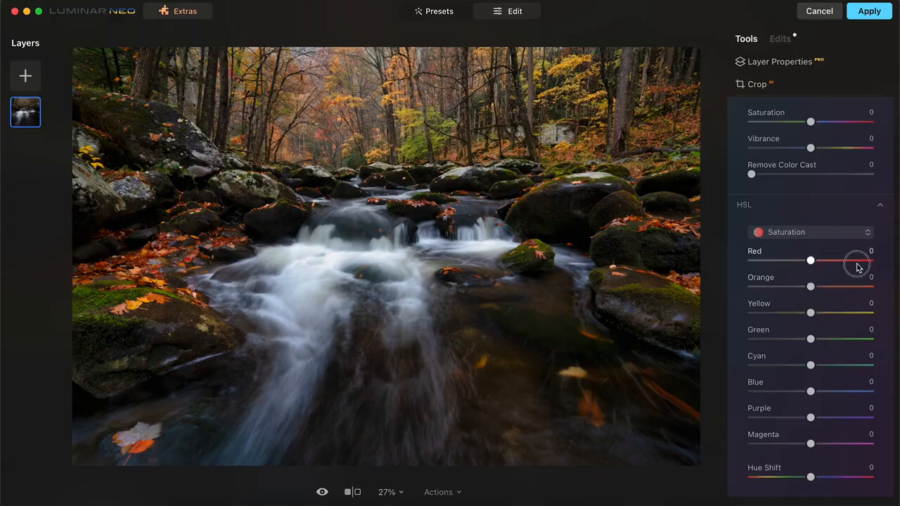
scroll(818, 265, "up", 1)
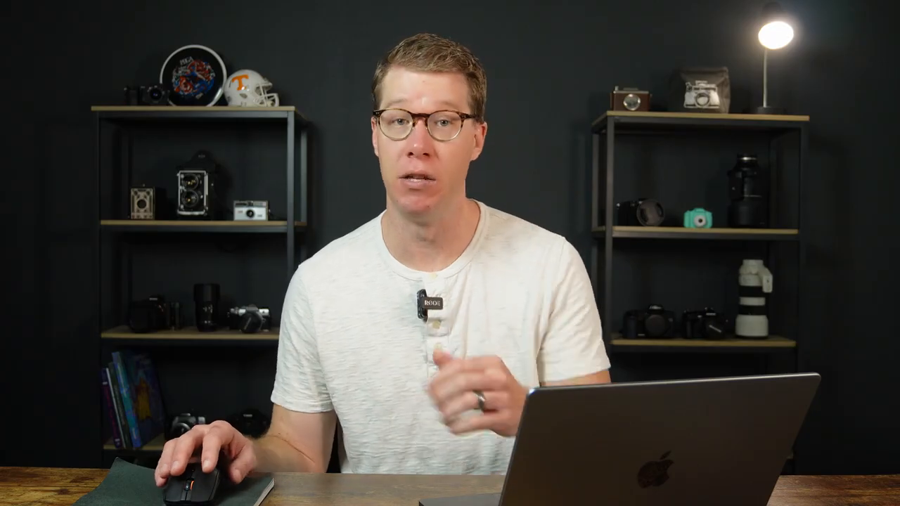
- Brighten the photo's reds, oranges and yellows with the Color tool's HSL luminance adjustments
left_click(820, 249)
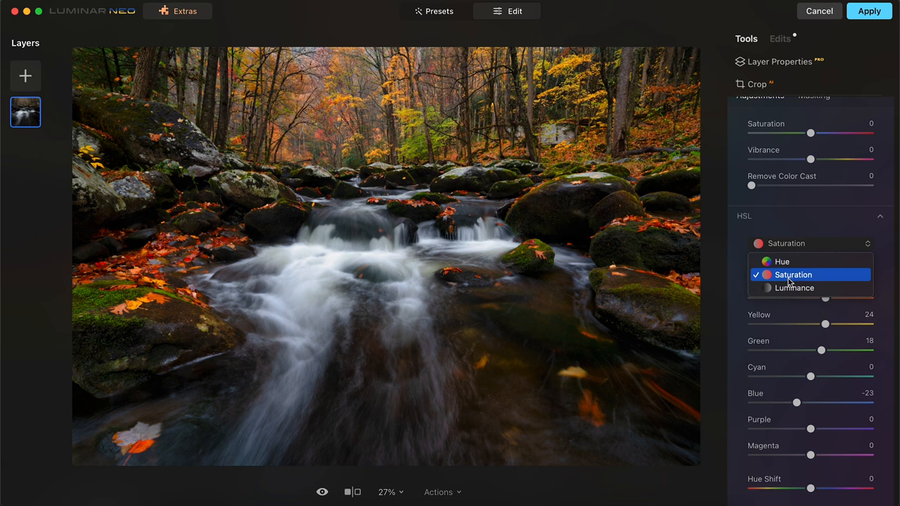
left_click(795, 287)
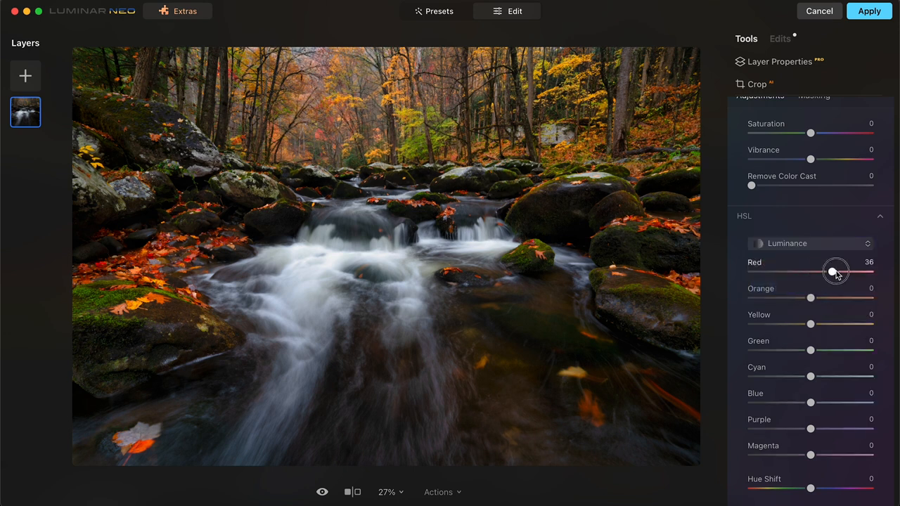
left_click_drag(812, 299, 835, 326)
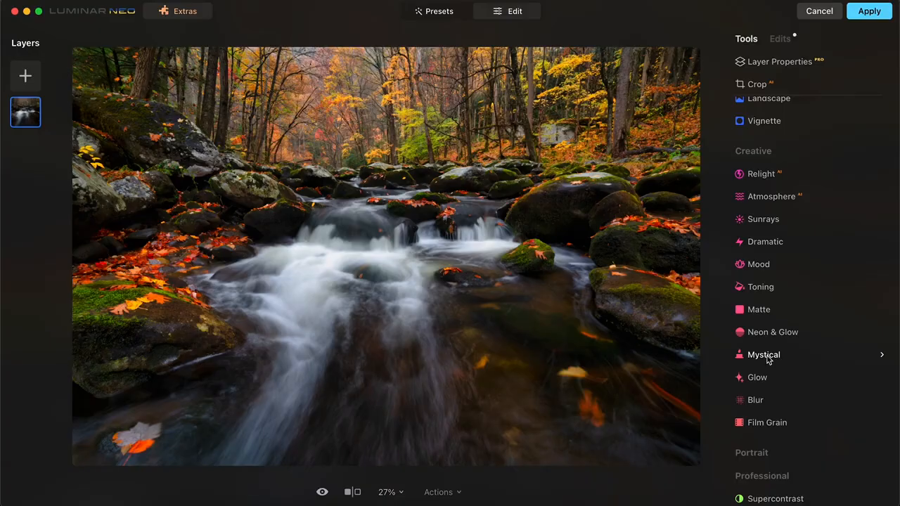
- Add a Mystical effect, brush its mask over the background forest, and set the amount to 36
left_click(767, 359)
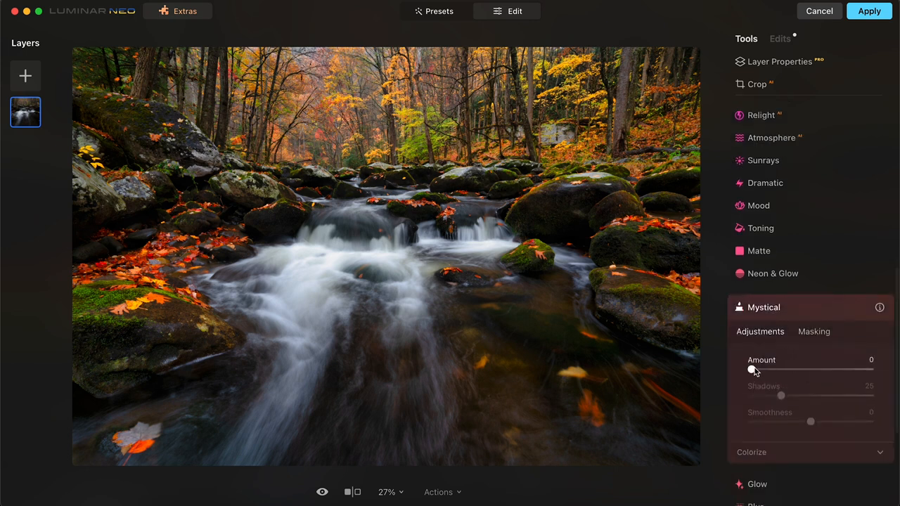
left_click_drag(753, 371, 885, 374)
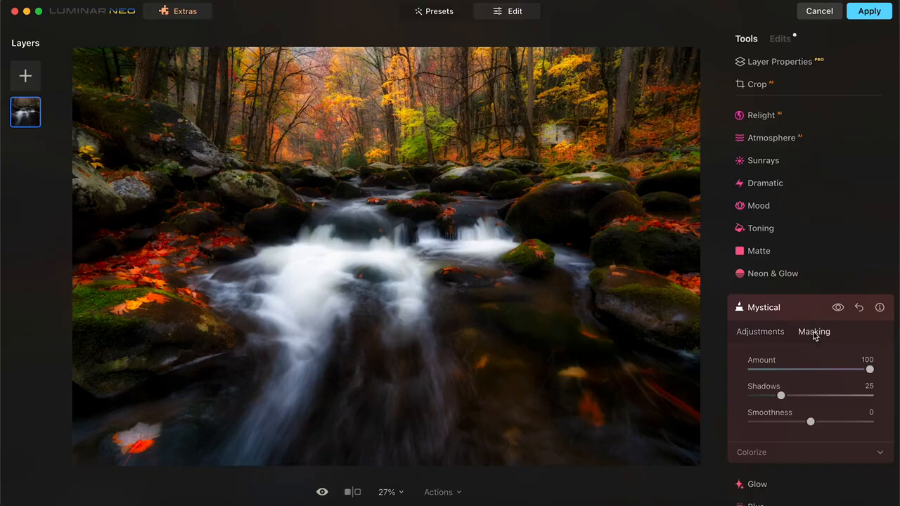
left_click(814, 332)
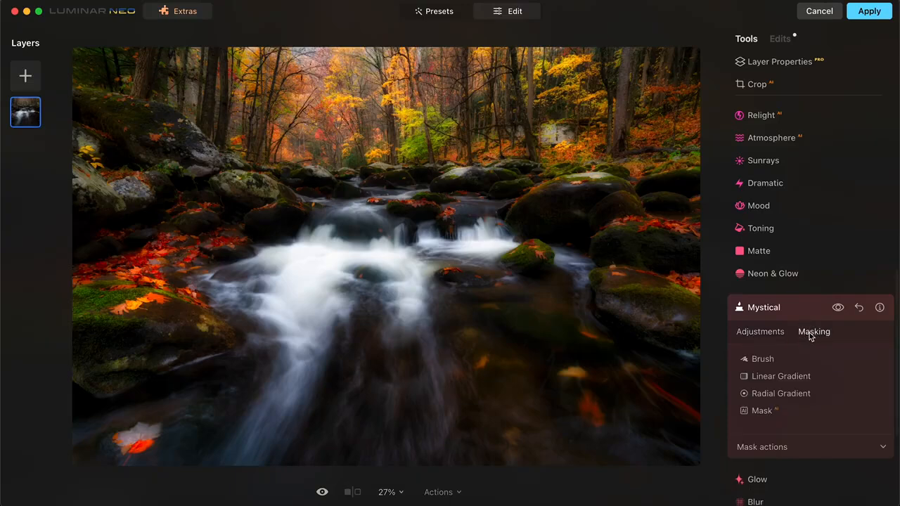
left_click(761, 359)
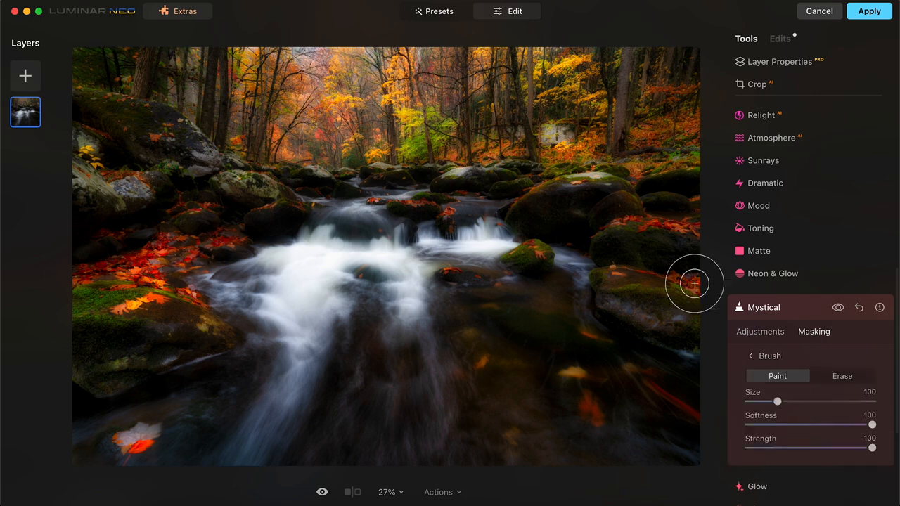
mouse_move(284, 95)
left_mouse_down()
mouse_move(258, 95)
mouse_move(214, 62)
mouse_move(250, 86)
mouse_move(336, 108)
mouse_move(379, 131)
mouse_move(595, 140)
mouse_move(528, 57)
mouse_move(417, 60)
mouse_move(414, 91)
mouse_move(452, 73)
mouse_move(235, 45)
mouse_move(193, 63)
mouse_move(189, 76)
mouse_move(433, 100)
mouse_move(606, 54)
mouse_move(560, 66)
mouse_move(534, 47)
left_mouse_up()
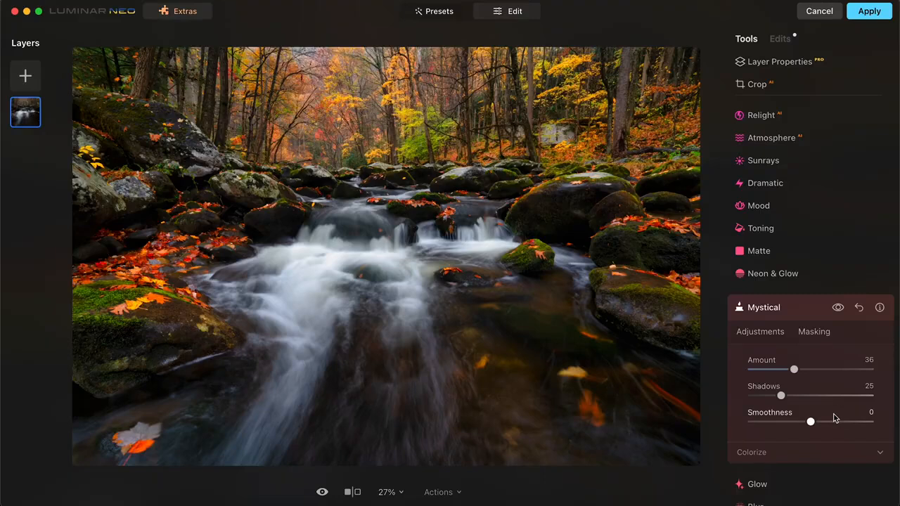
- Add a Glow effect of type Orton Effect Soft with the amount at 100
left_click(765, 488)
scroll(805, 394, "down", 2)
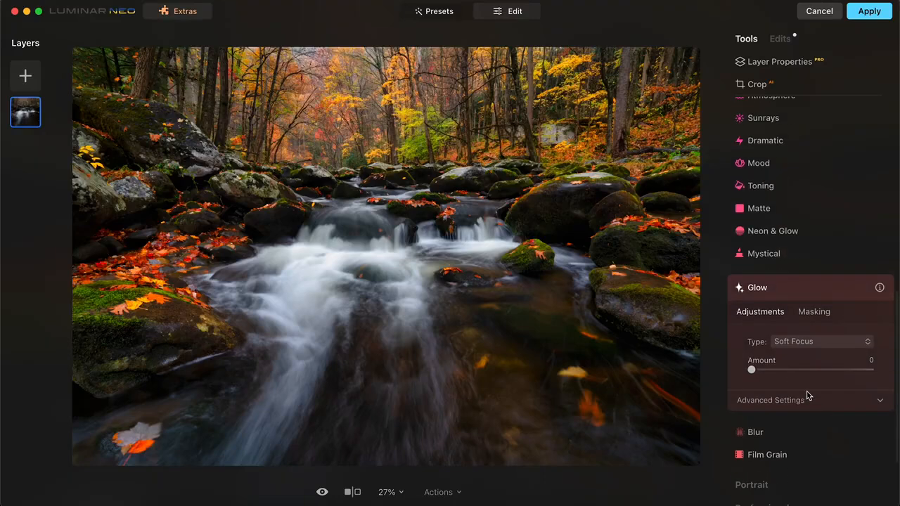
left_click(797, 342)
left_click(797, 399)
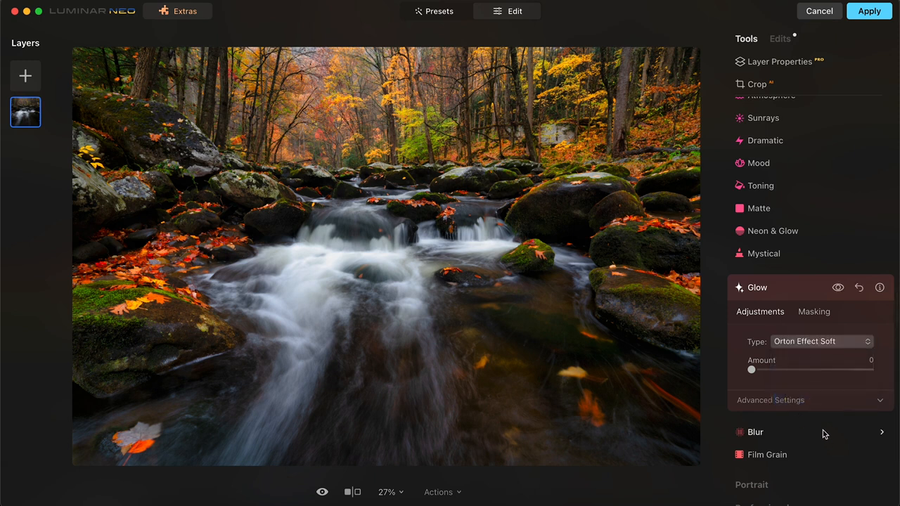
left_click_drag(752, 370, 871, 370)
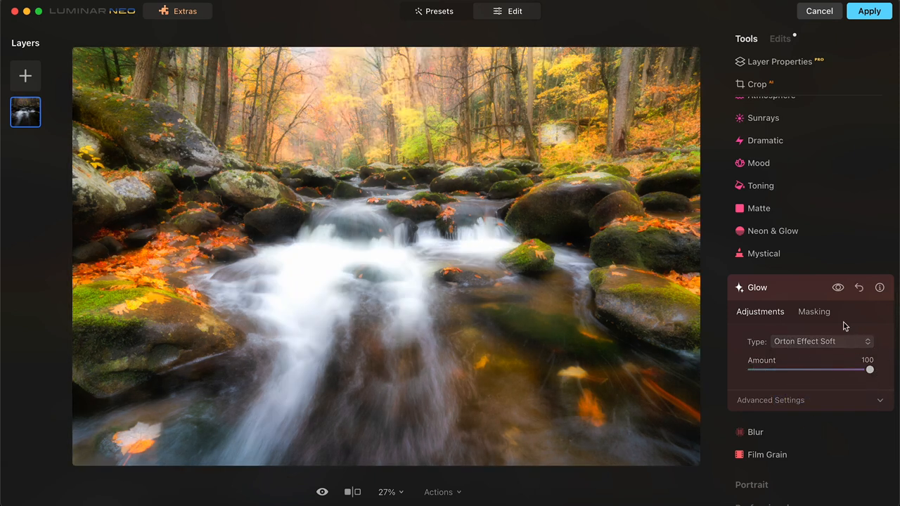
- Brush the Glow mask over the background forest at size 100 and reduce the effect's amount
left_click(823, 316)
left_click(762, 340)
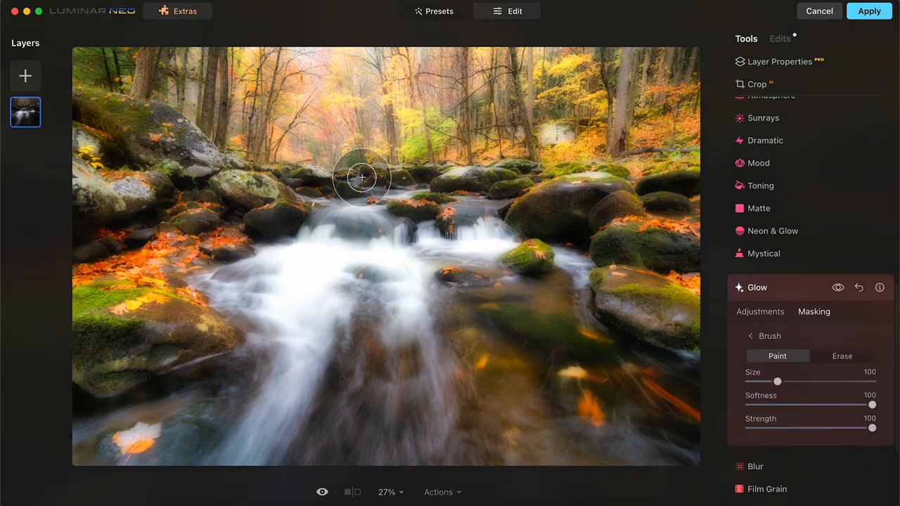
mouse_move(331, 80)
left_mouse_down()
mouse_move(352, 115)
mouse_move(219, 91)
left_mouse_up()
mouse_move(144, 23)
left_mouse_down()
mouse_move(272, 115)
mouse_move(405, 149)
mouse_move(484, 102)
mouse_move(411, 55)
mouse_move(300, 58)
mouse_move(460, 71)
mouse_move(588, 63)
left_mouse_up()
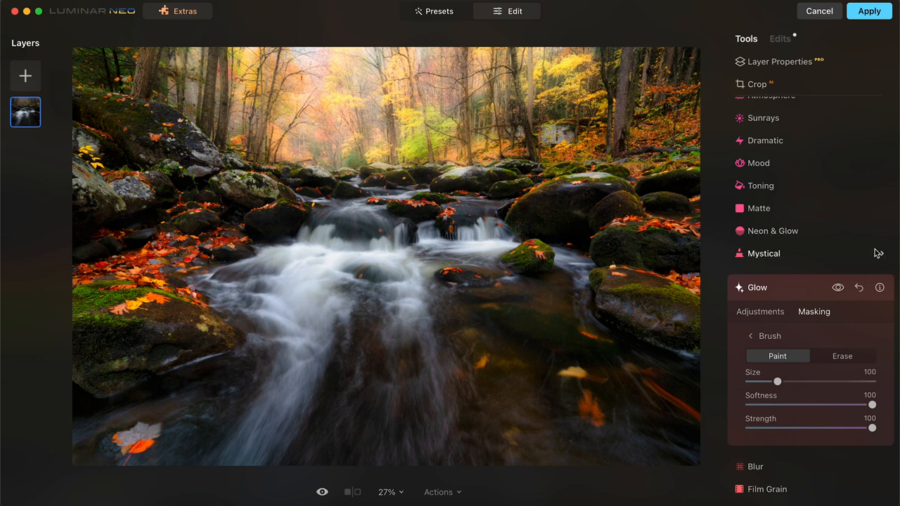
left_click(767, 316)
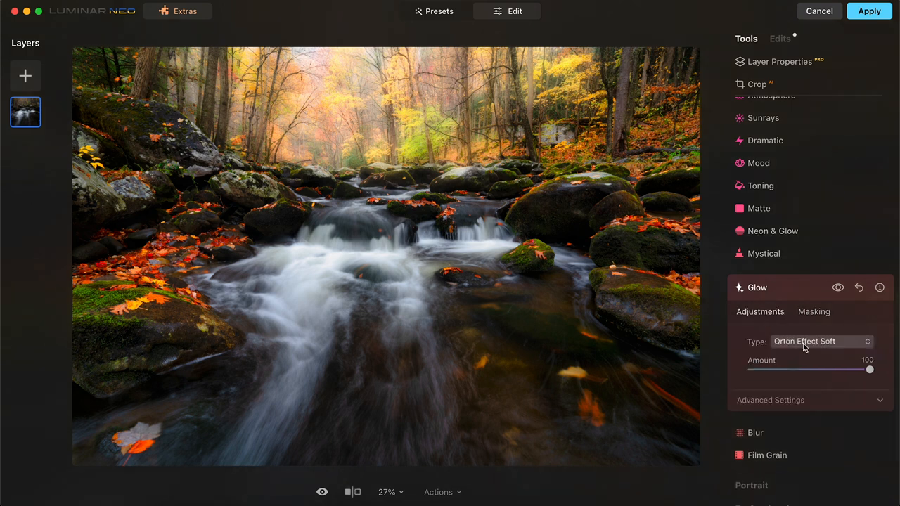
left_click_drag(856, 376, 757, 379)
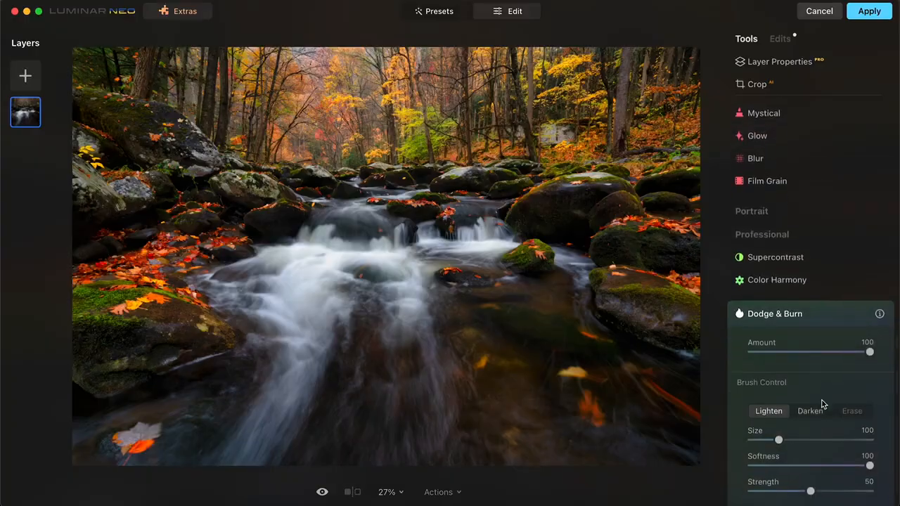
- Lighten the flowing water, leaves and mossy rocks with the Dodge & Burn brush at strength 50, and reduce the effect's overall amount
scroll(823, 404, "down", 2)
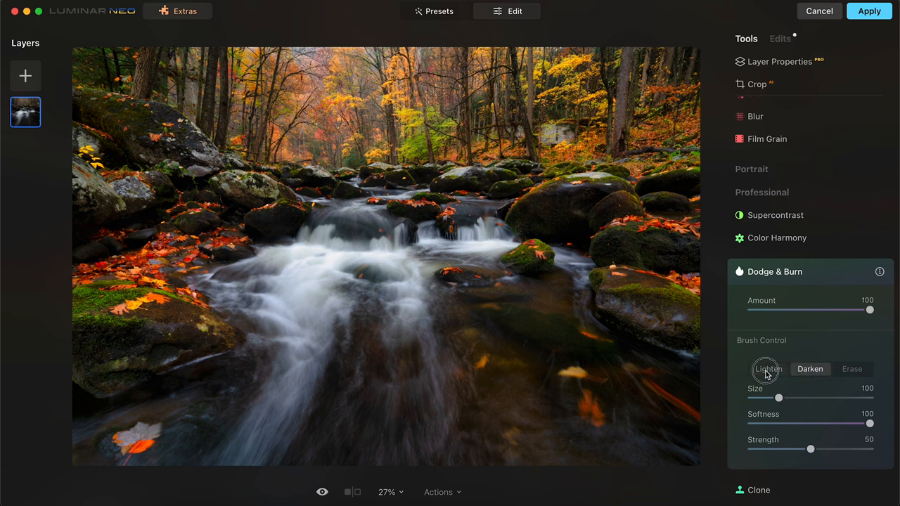
left_click(768, 371)
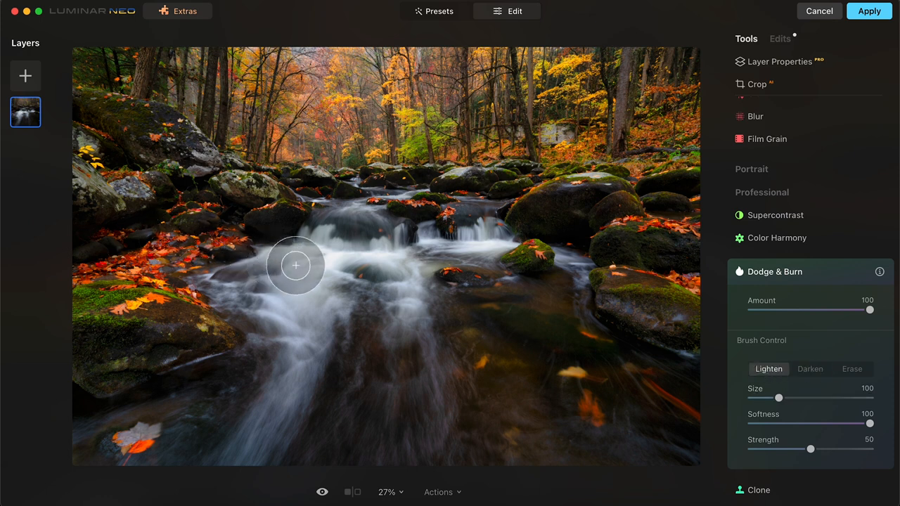
left_click_drag(273, 413, 268, 427)
mouse_move(390, 246)
left_mouse_down()
mouse_move(388, 287)
mouse_move(439, 407)
left_mouse_up()
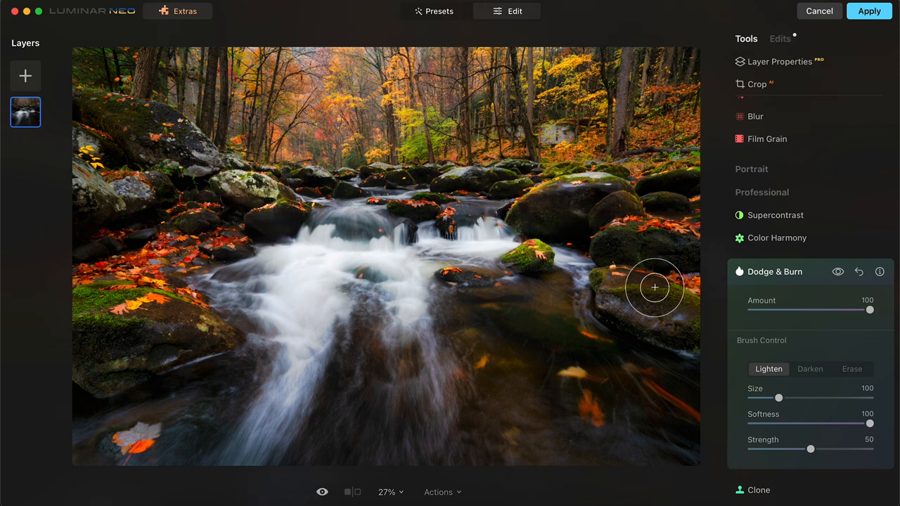
mouse_move(103, 274)
left_mouse_down()
mouse_move(147, 280)
mouse_move(218, 234)
mouse_move(185, 250)
left_mouse_up()
mouse_move(872, 316)
left_mouse_down()
mouse_move(752, 314)
mouse_move(782, 314)
left_mouse_up()
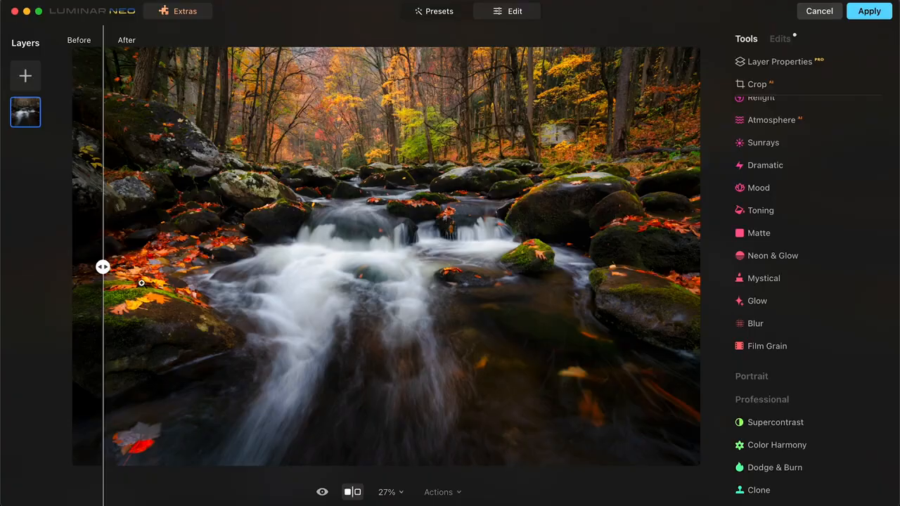
- Compare the edited stream photo with the original in the before/after split view
left_click_drag(102, 267, 2, 280)
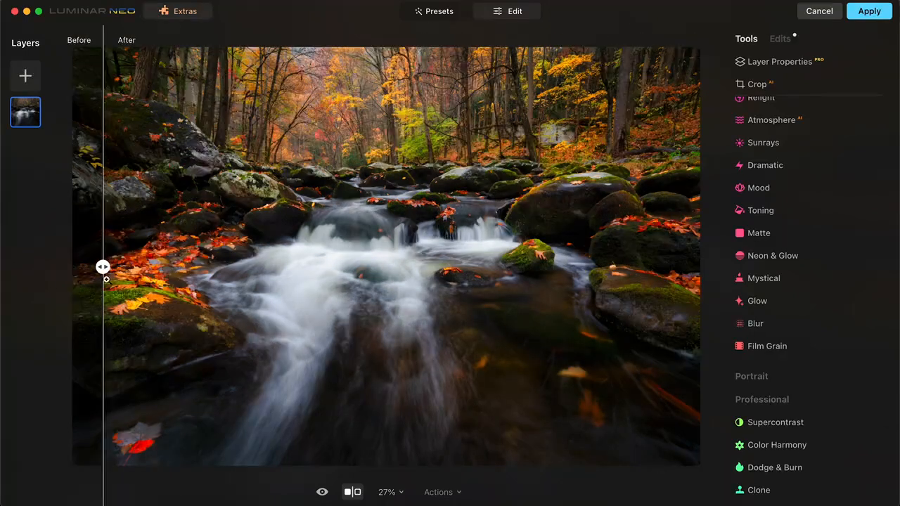